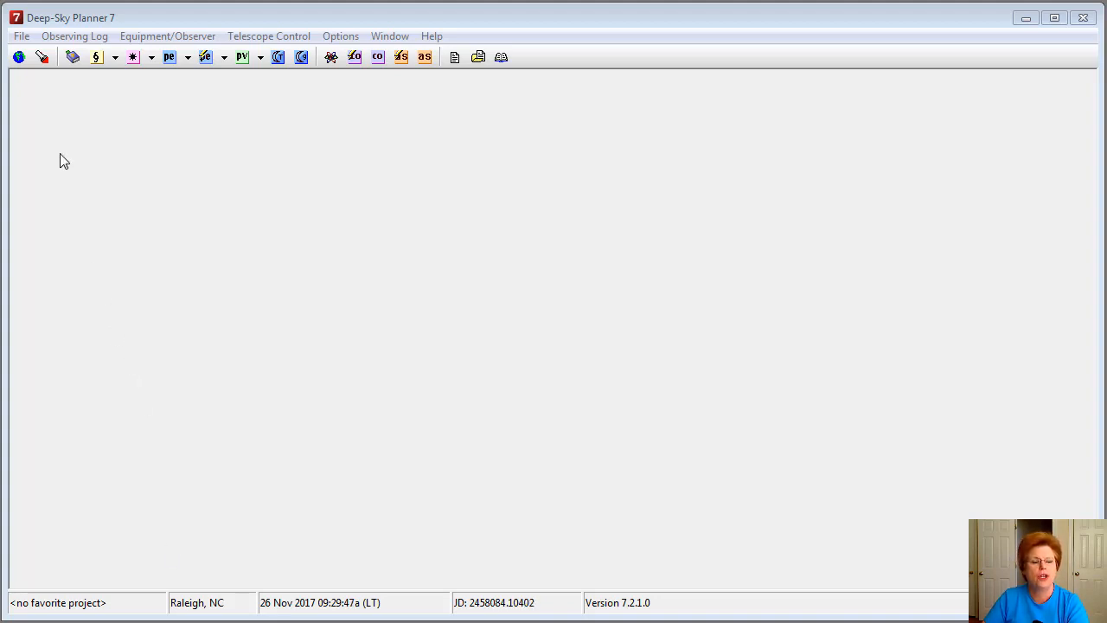
Step: Open the recent plan Sky At Night Magazine Deep-Sky Tour, Nov 2017.dsplan and show its location and date/time settings
{"action": "left_click", "coordinate": [21, 38]}
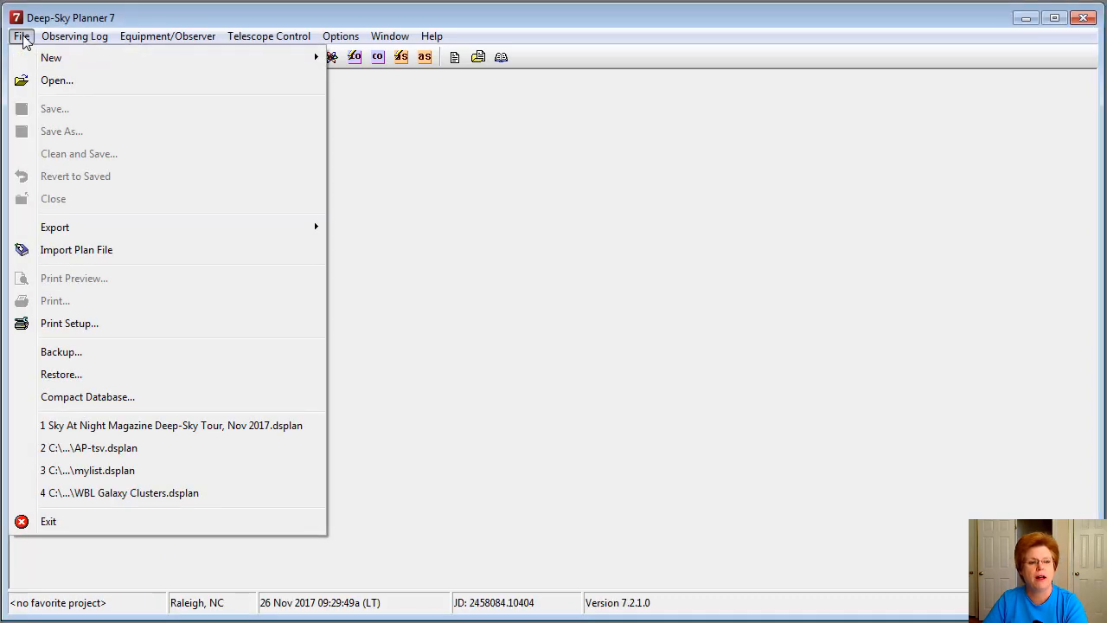
{"action": "left_click", "coordinate": [169, 426]}
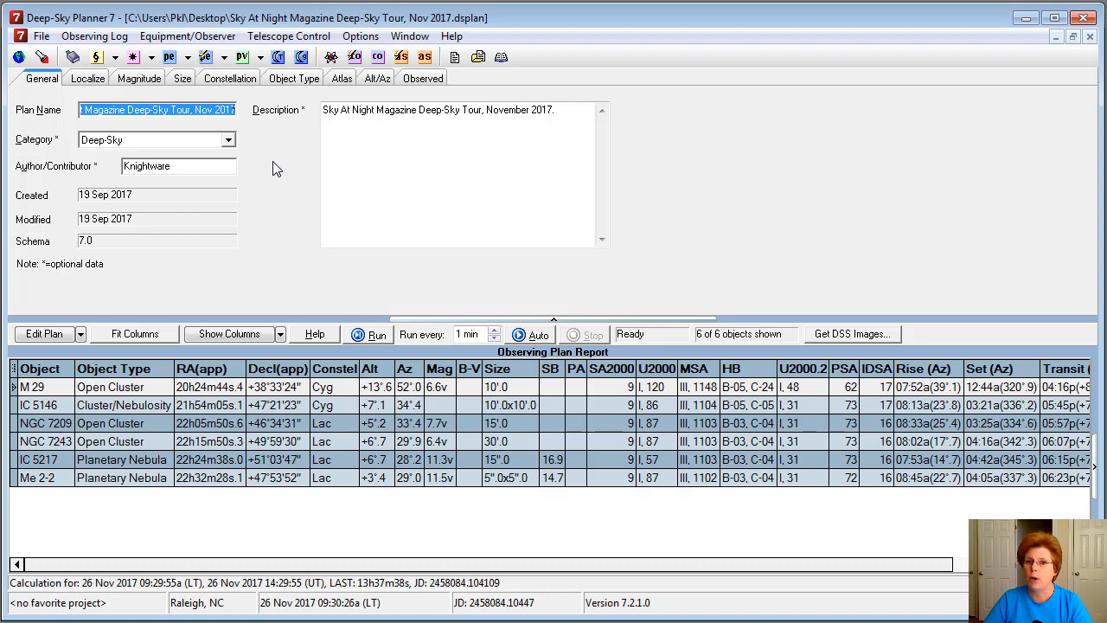
{"action": "left_click", "coordinate": [89, 79]}
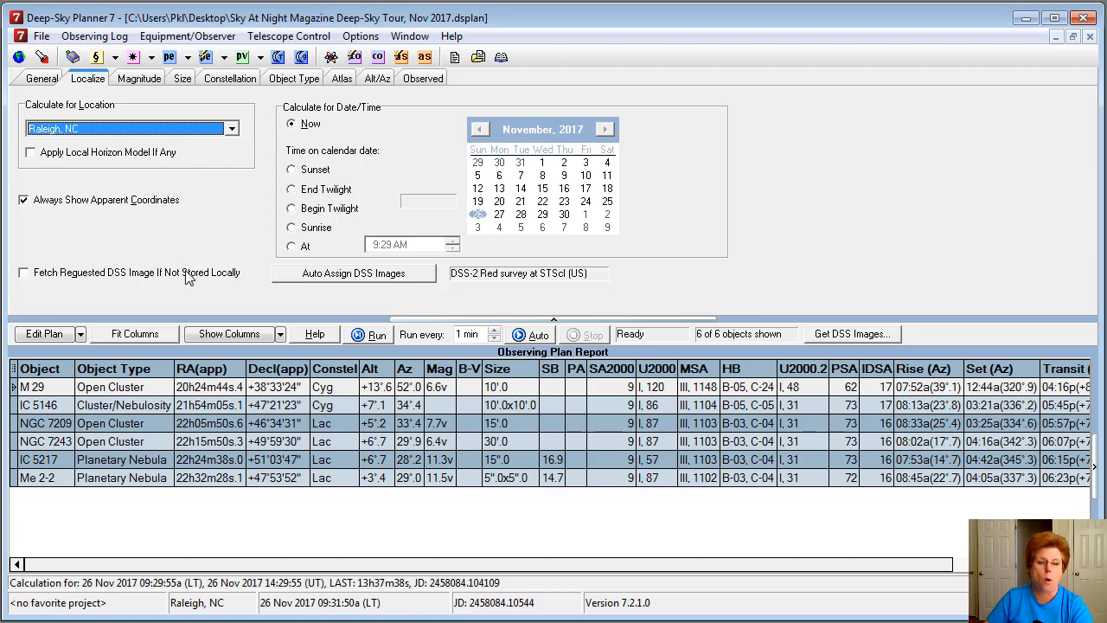
Step: Sort the observing plan report by apparent right ascension in ascending order, and check the constellation filter before returning to the general plan details
{"action": "left_click", "coordinate": [238, 373]}
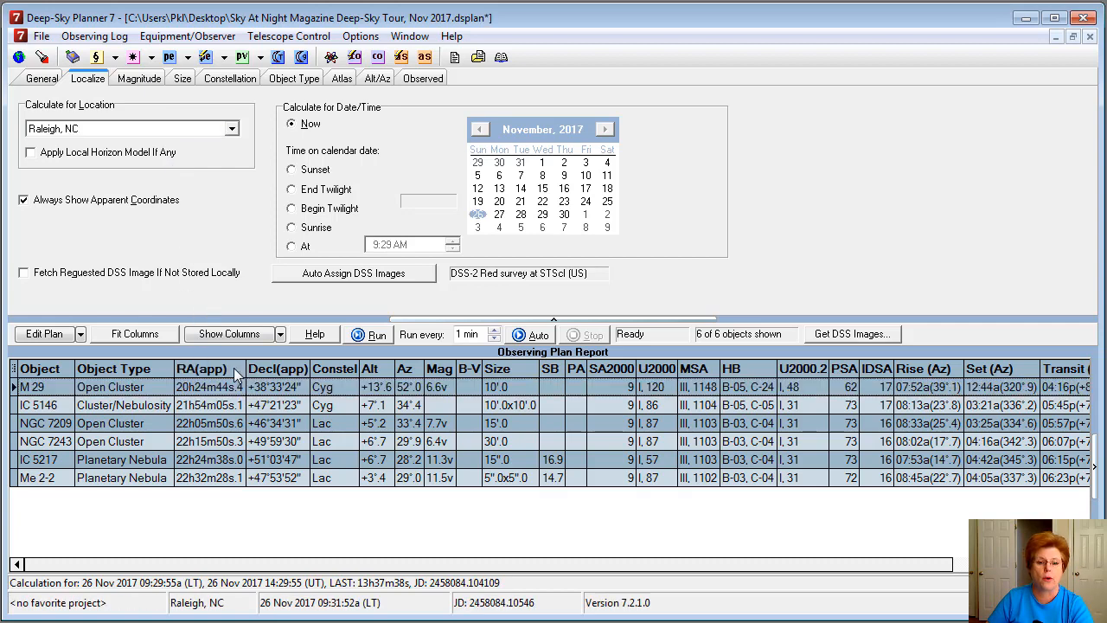
{"action": "left_click", "coordinate": [223, 369]}
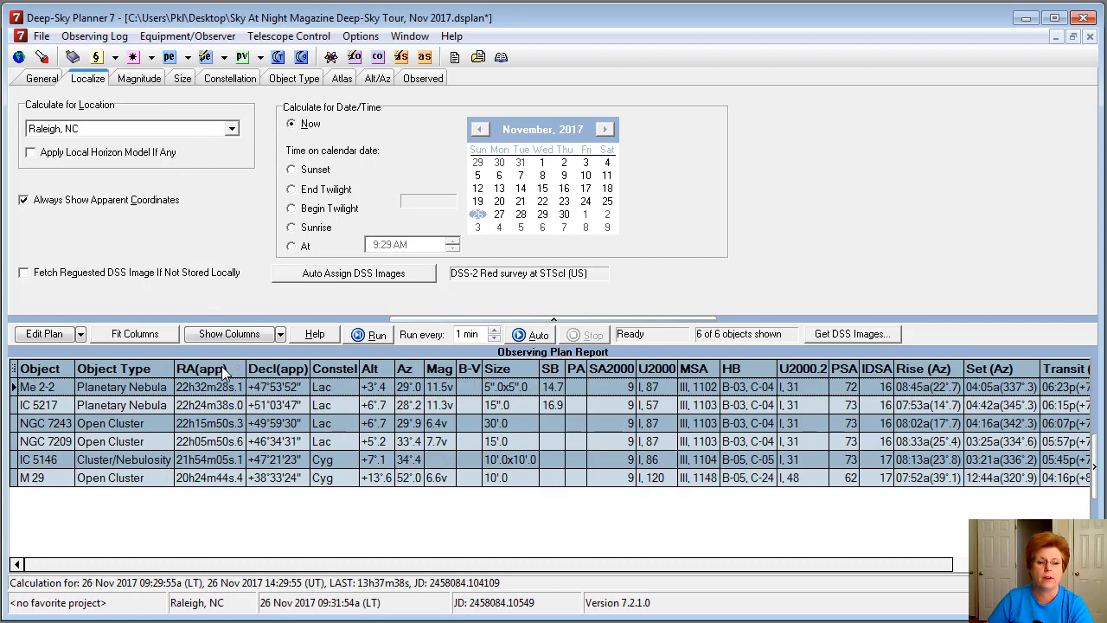
{"action": "left_click", "coordinate": [221, 366]}
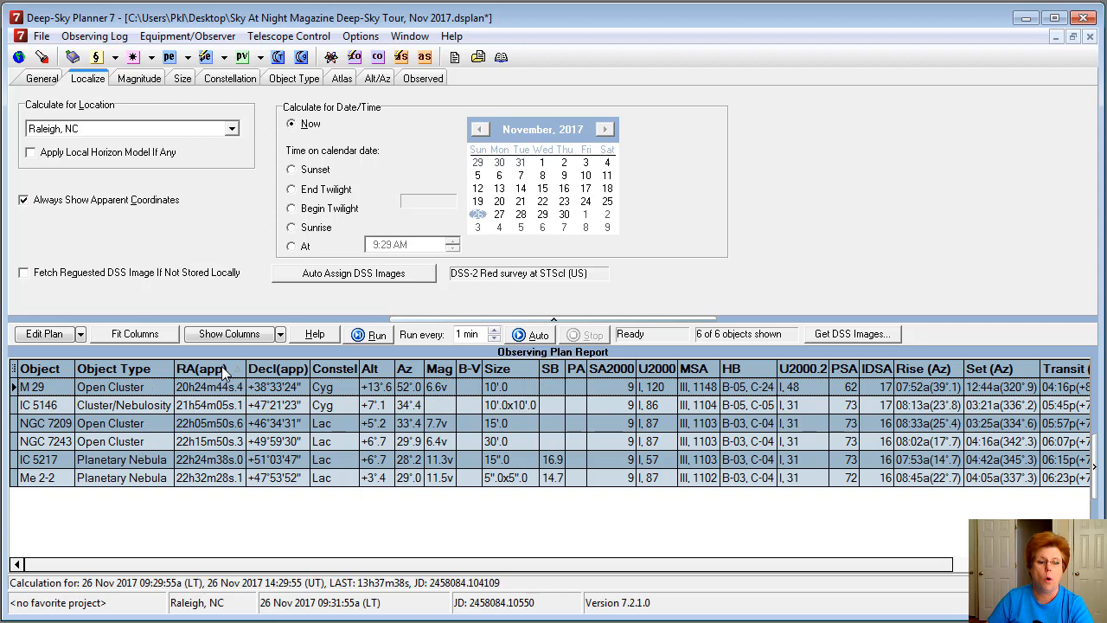
{"action": "left_click", "coordinate": [234, 78]}
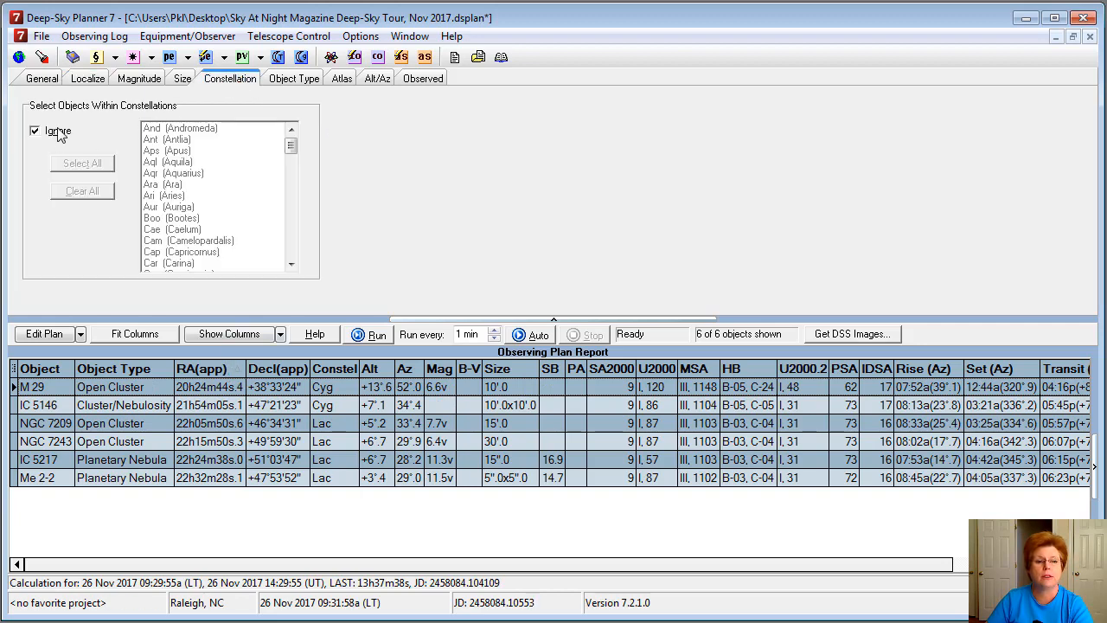
{"action": "left_click", "coordinate": [49, 81]}
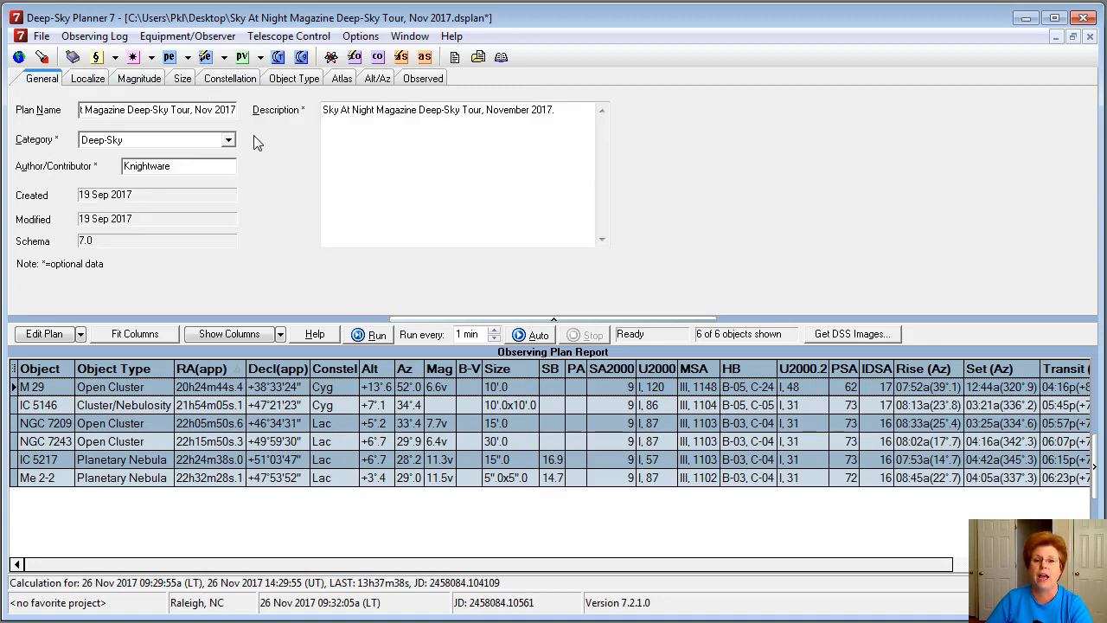
{"action": "left_click", "coordinate": [42, 36]}
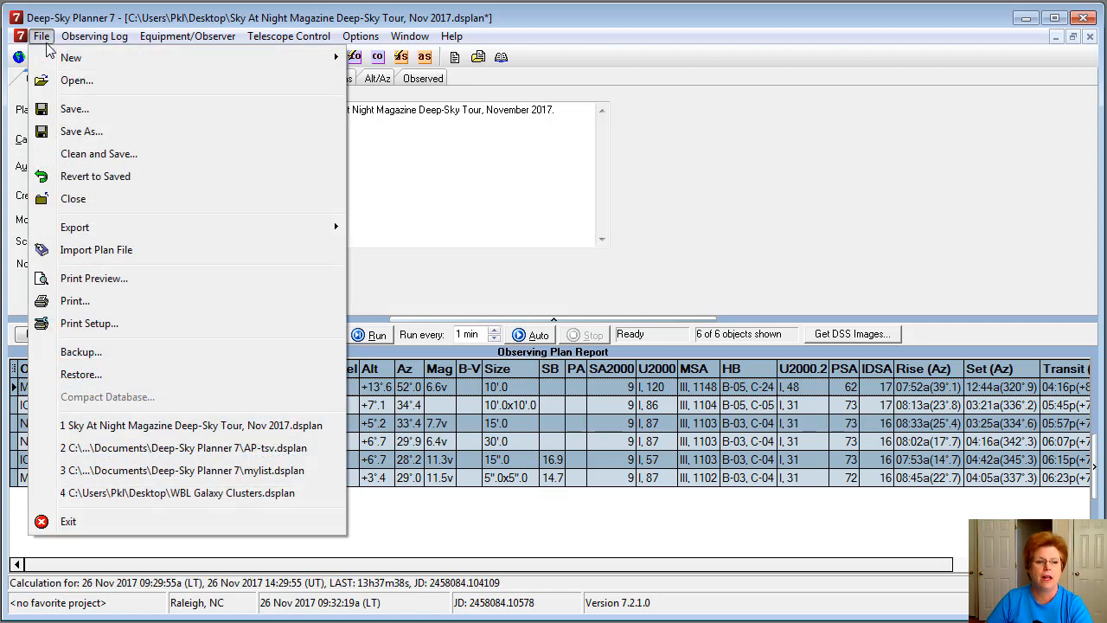
{"action": "left_click", "coordinate": [145, 162]}
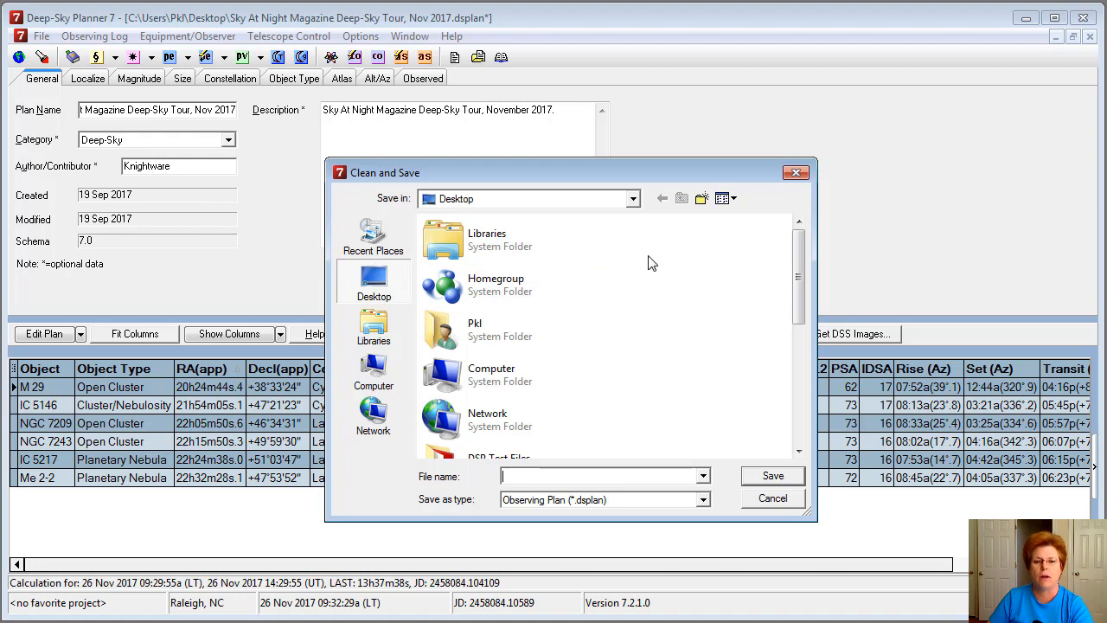
{"action": "left_click", "coordinate": [796, 173]}
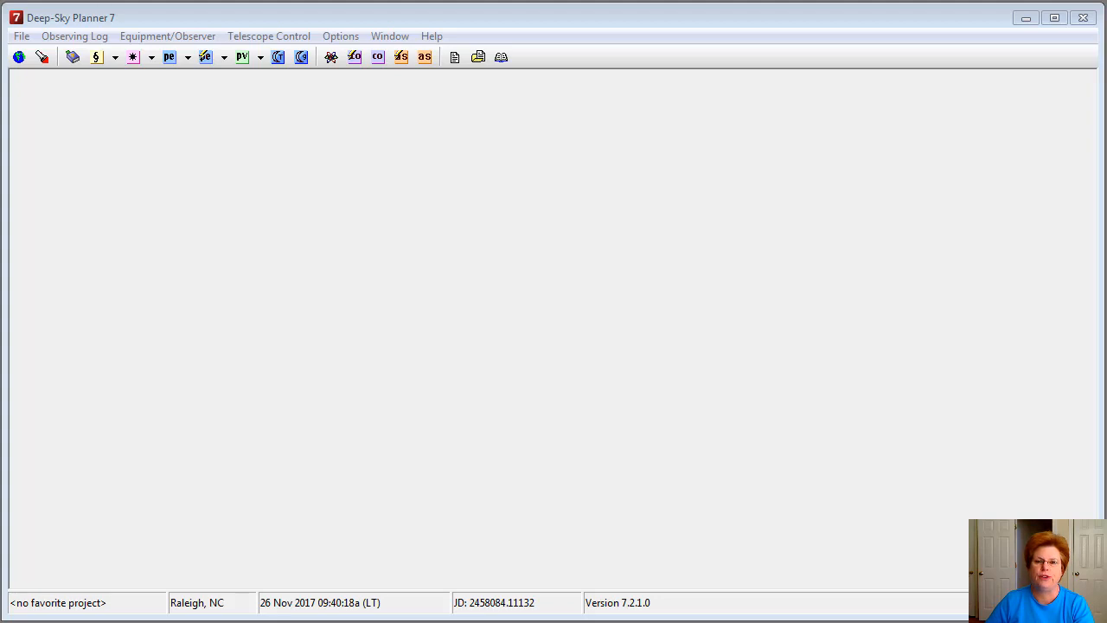
Step: Switch to Notepad to examine the list of object designations in mylist.txt, and return to Deep-Sky Planner
{"action": "left_click", "coordinate": [20, 35]}
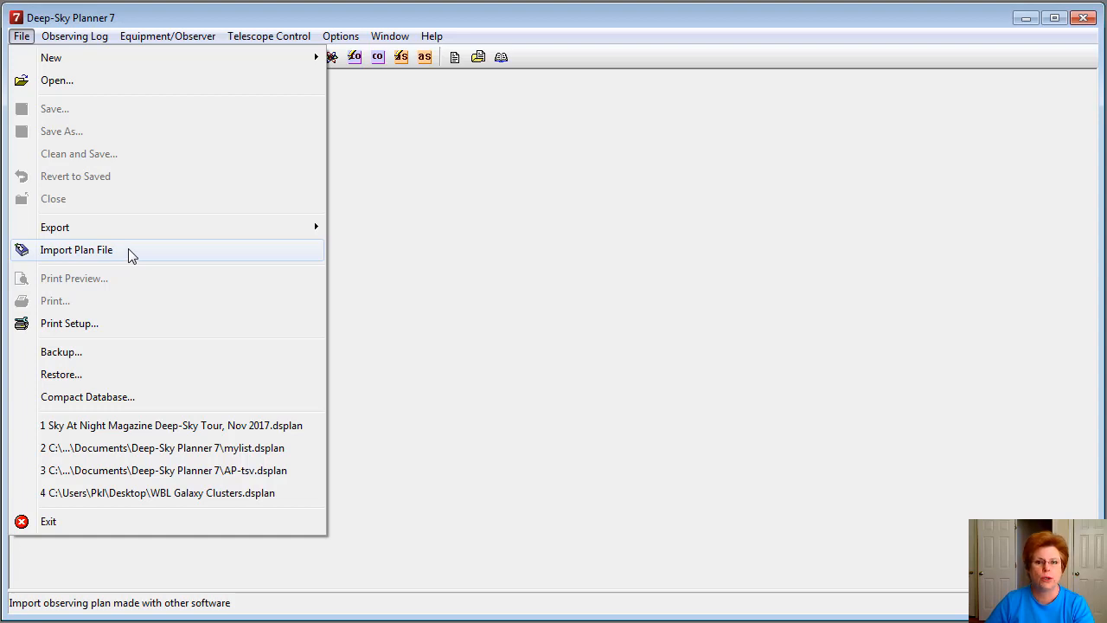
{"action": "left_click", "coordinate": [128, 251]}
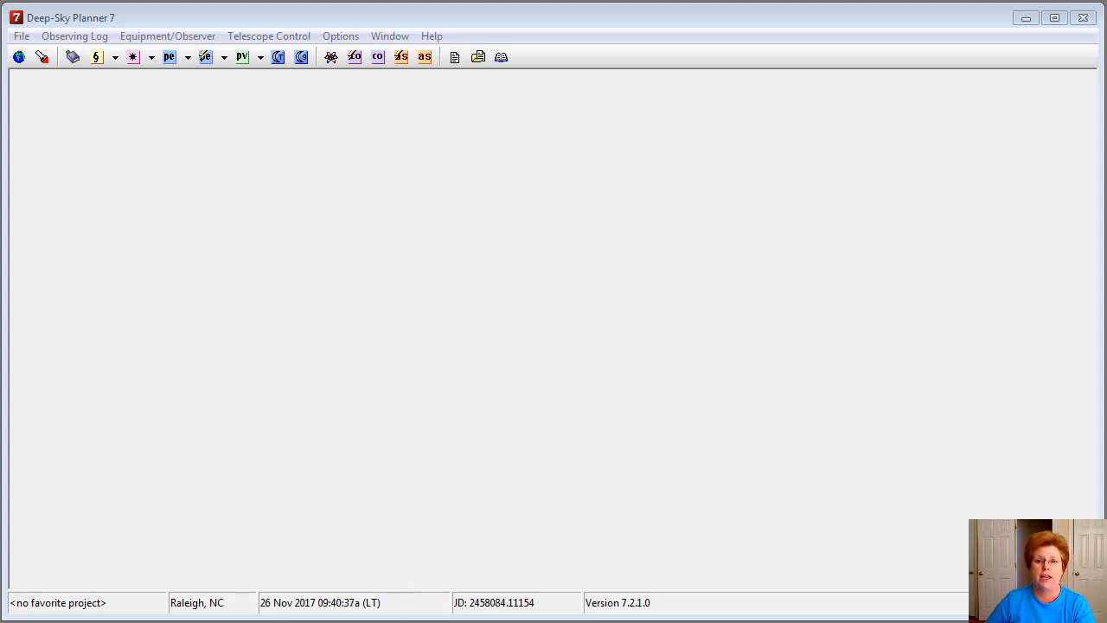
{"action": "key", "text": "alt+Tab"}
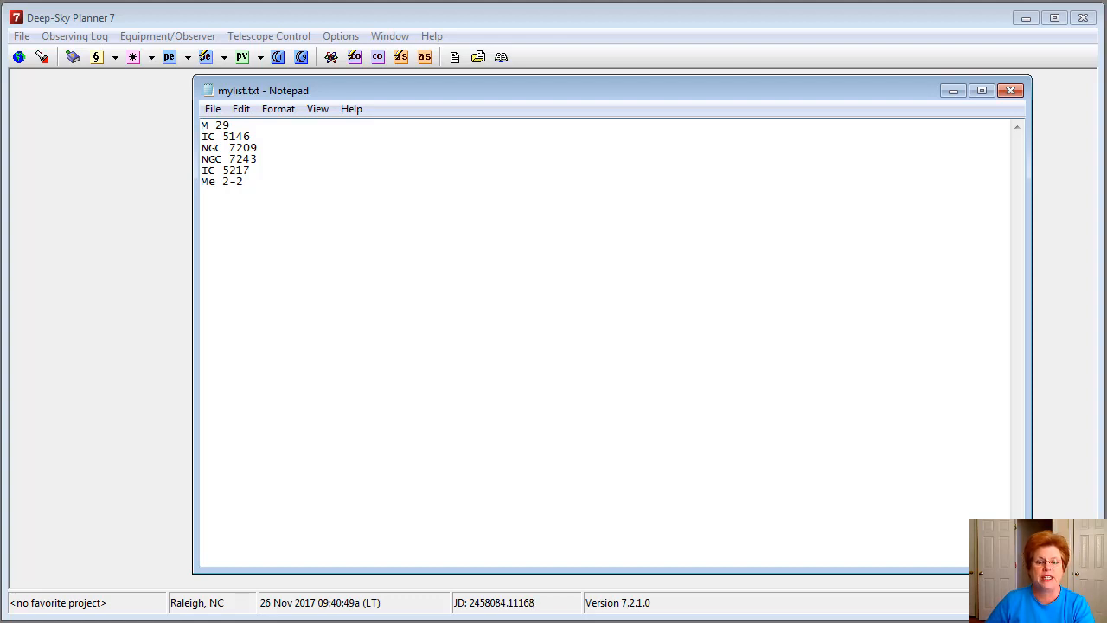
{"action": "key", "text": "alt+F4"}
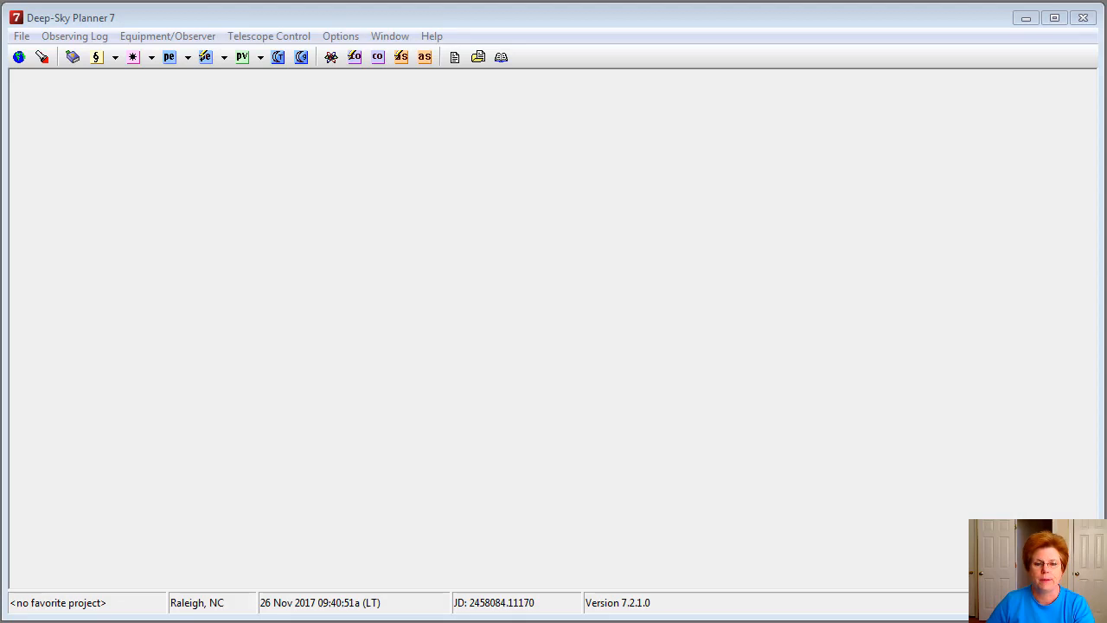
Step: Start a plan file import and choose mylist.txt from the Deep-Sky Planner 7 folder as the input file
{"action": "left_click", "coordinate": [21, 35]}
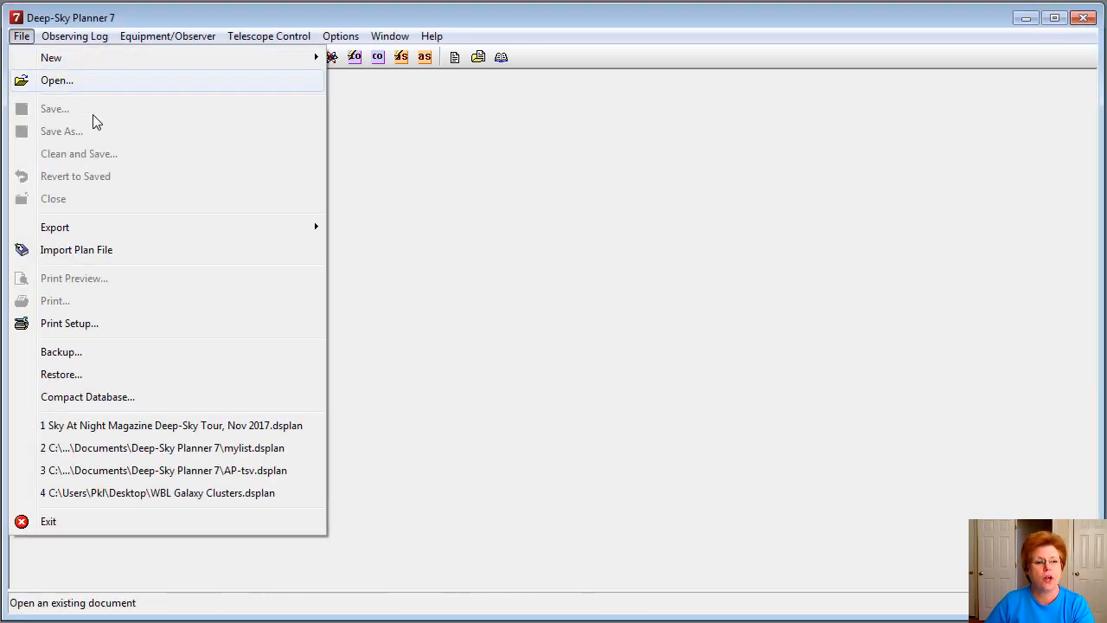
{"action": "left_click", "coordinate": [178, 252]}
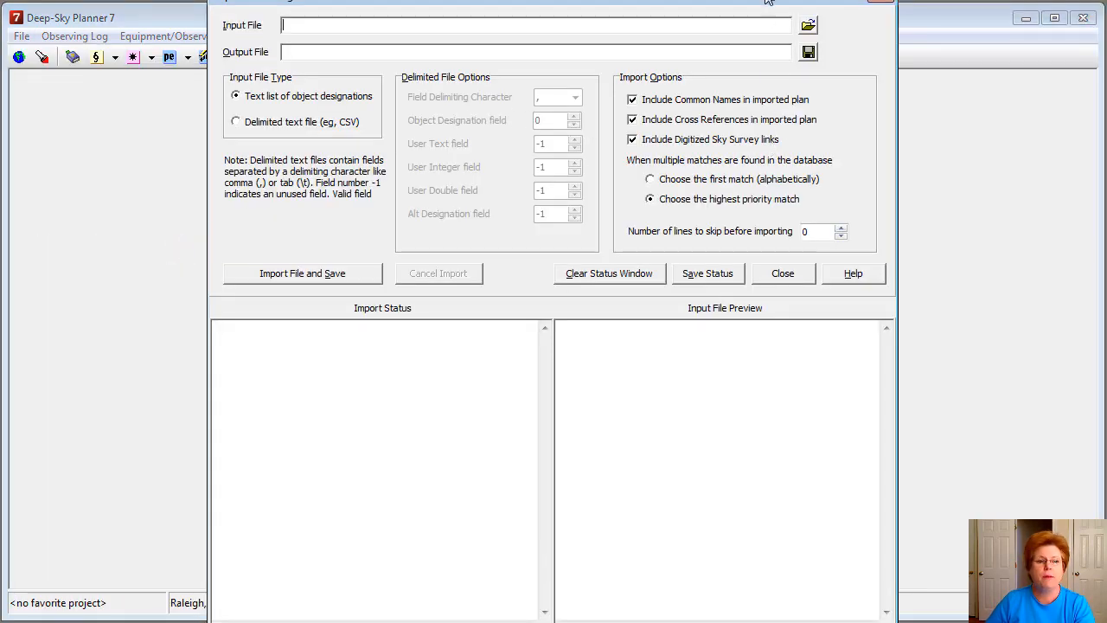
{"action": "left_click_drag", "start_coordinate": [766, 1], "coordinate": [761, 17]}
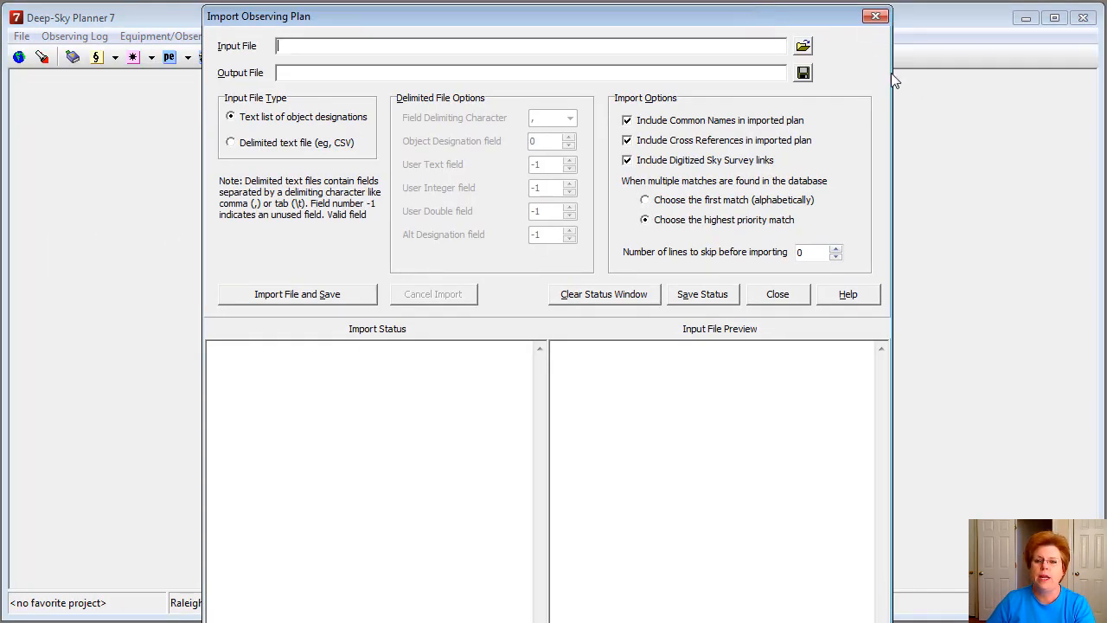
{"action": "left_click", "coordinate": [804, 48]}
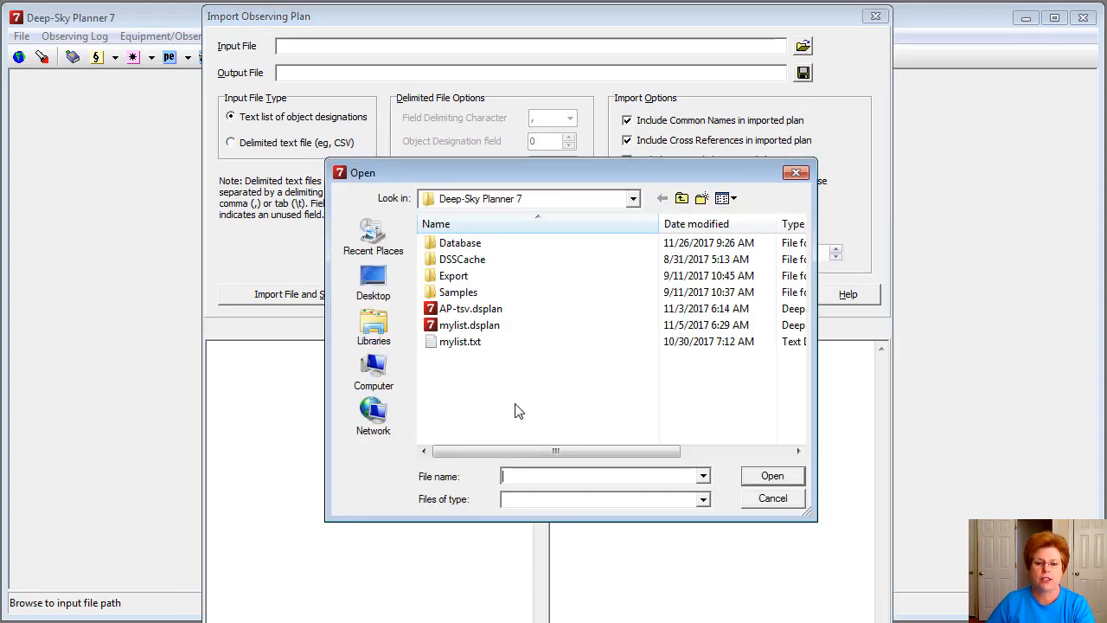
{"action": "left_click", "coordinate": [447, 343]}
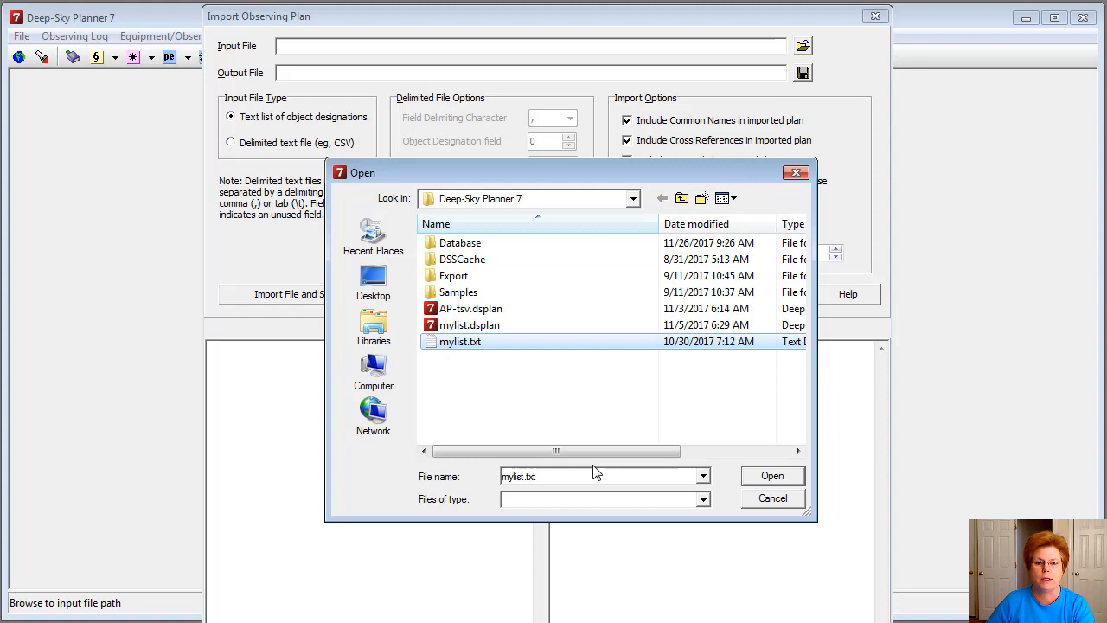
{"action": "left_click", "coordinate": [772, 477]}
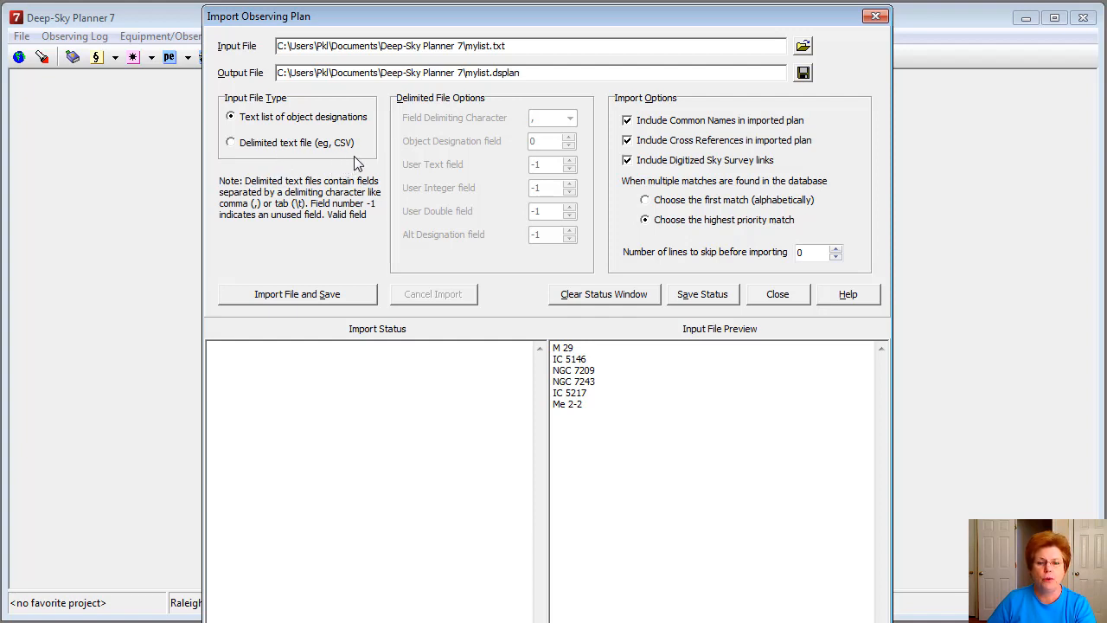
Step: Set the input file type to delimited text, import and save mylist.dsplan, and close the import dialog
{"action": "left_click", "coordinate": [270, 145]}
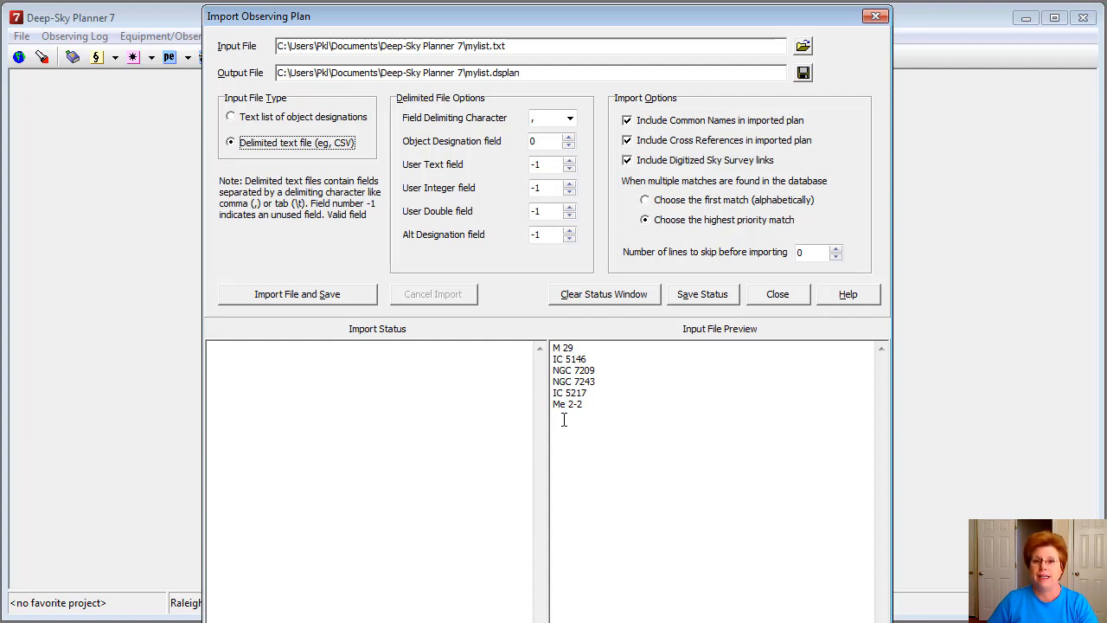
{"action": "left_click", "coordinate": [564, 419]}
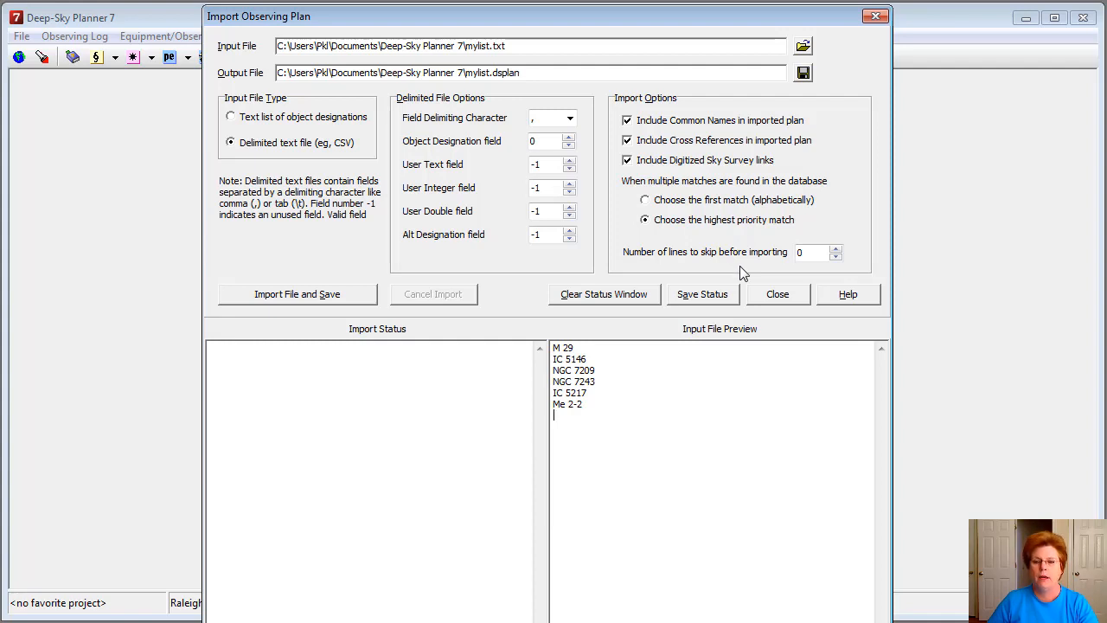
{"action": "left_click", "coordinate": [269, 299]}
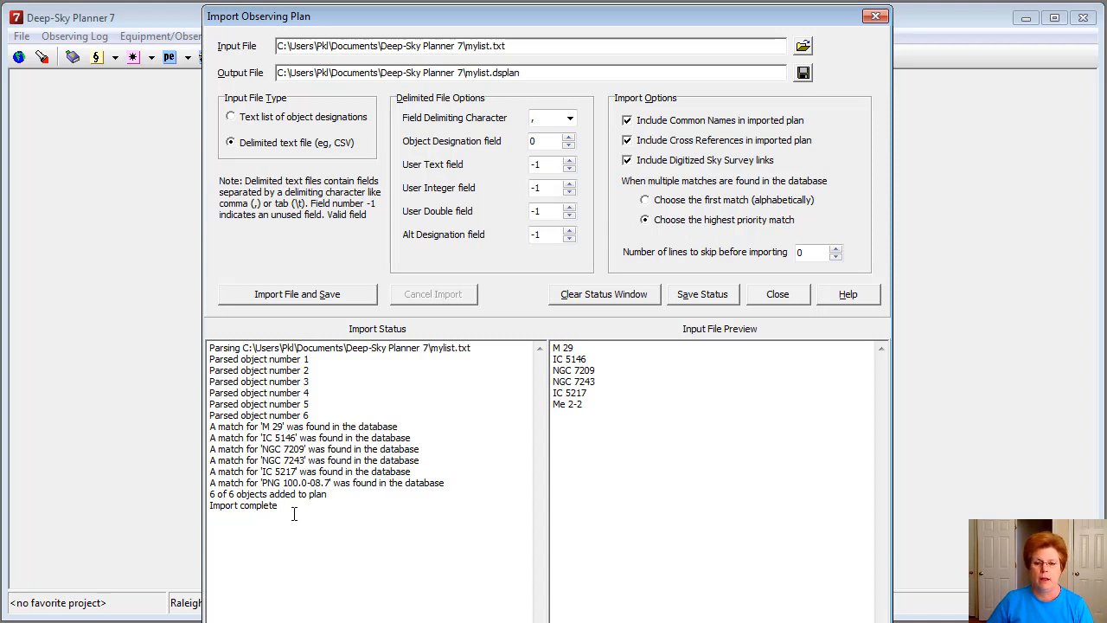
{"action": "left_click", "coordinate": [778, 294]}
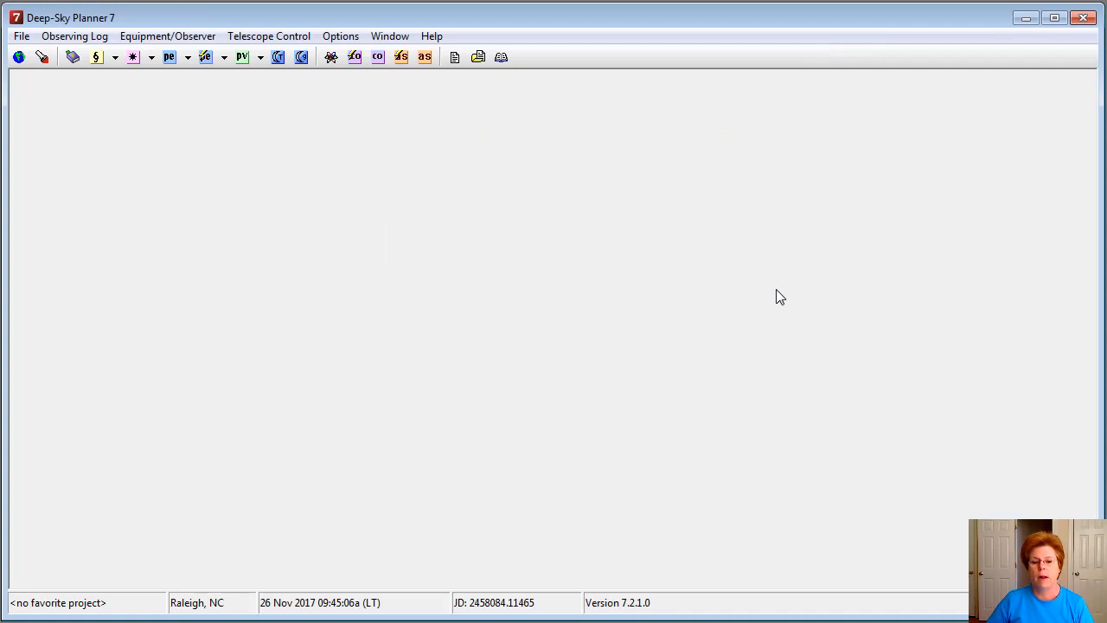
Step: Open the imported plan mylist.dsplan from the recently used files
{"action": "left_click", "coordinate": [22, 36]}
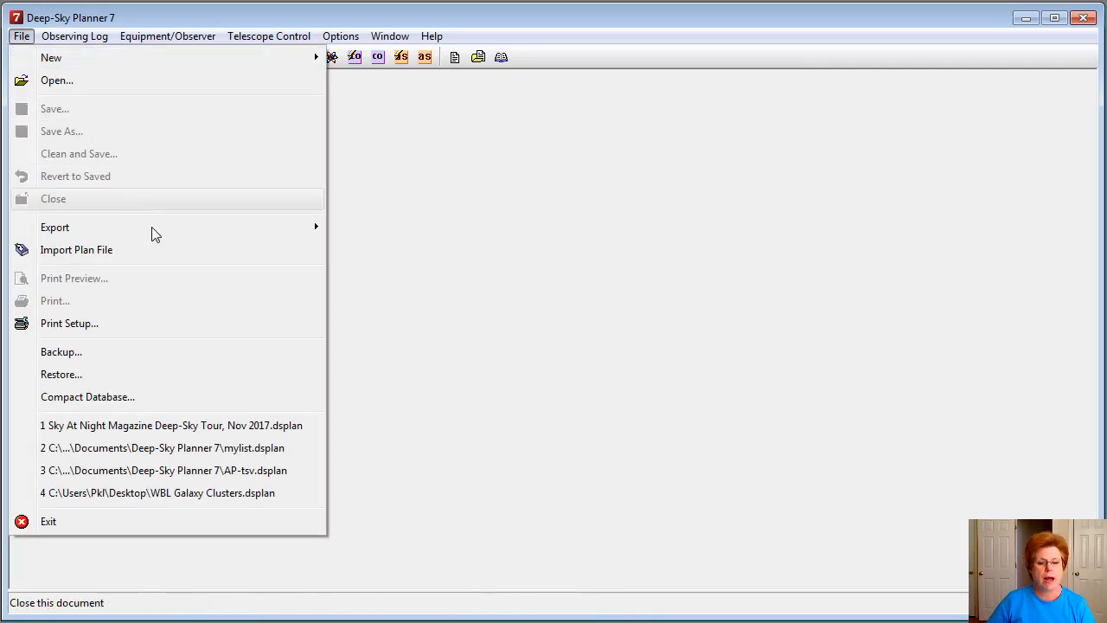
{"action": "left_click", "coordinate": [202, 450]}
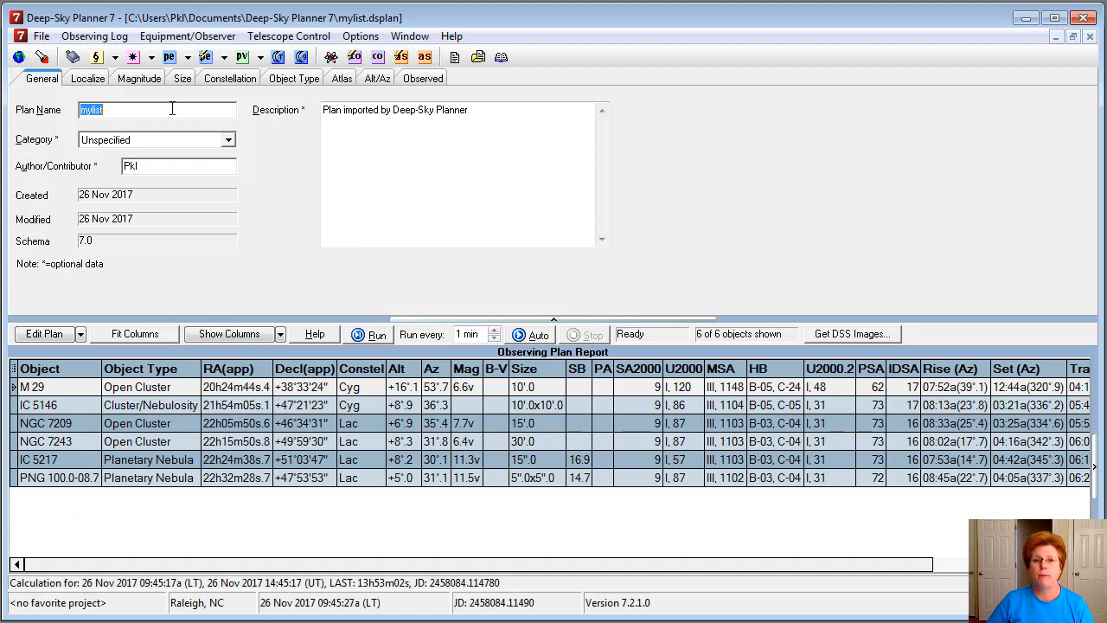
{"action": "left_click", "coordinate": [172, 109]}
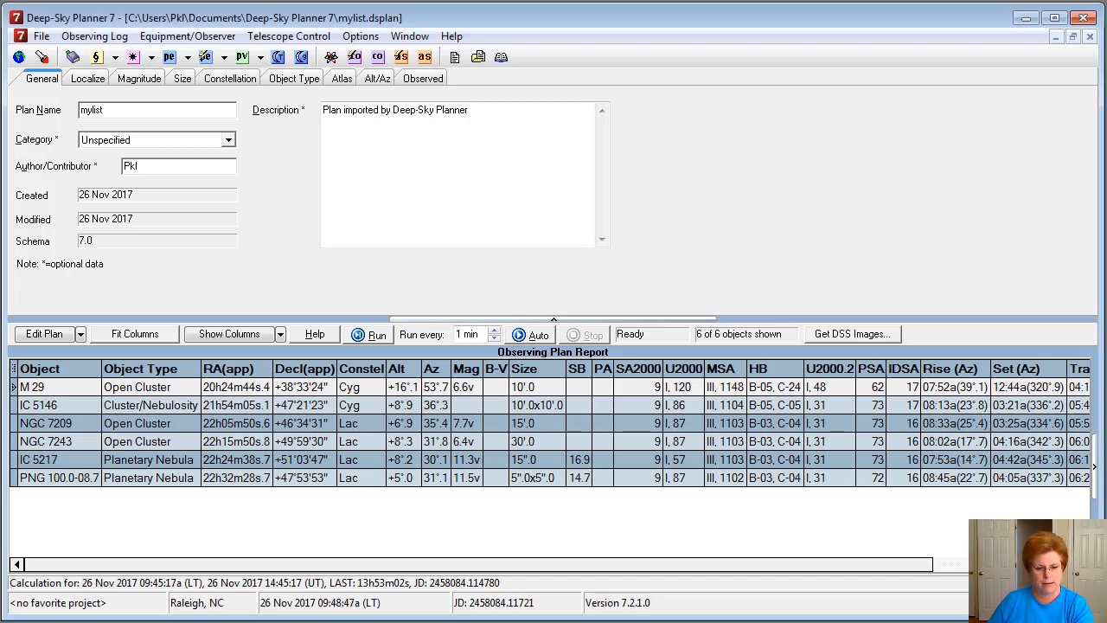
Step: Switch to the Plan Importer Tool and load AP-tsv.txt from the plan import folder as the input file
{"action": "key", "text": "alt+Tab"}
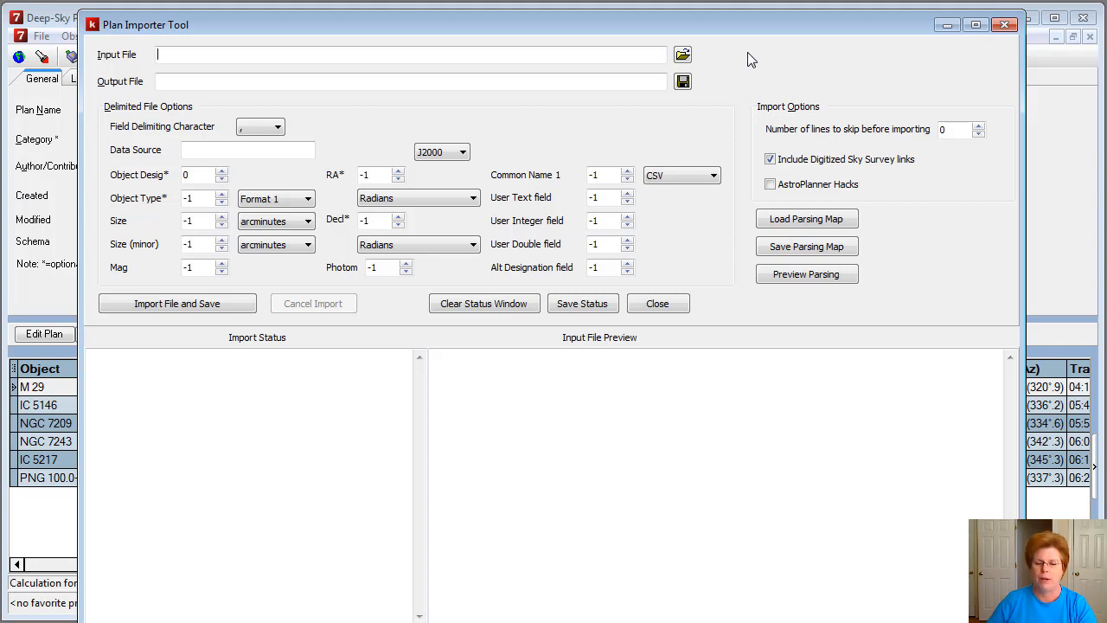
{"action": "left_click", "coordinate": [683, 56]}
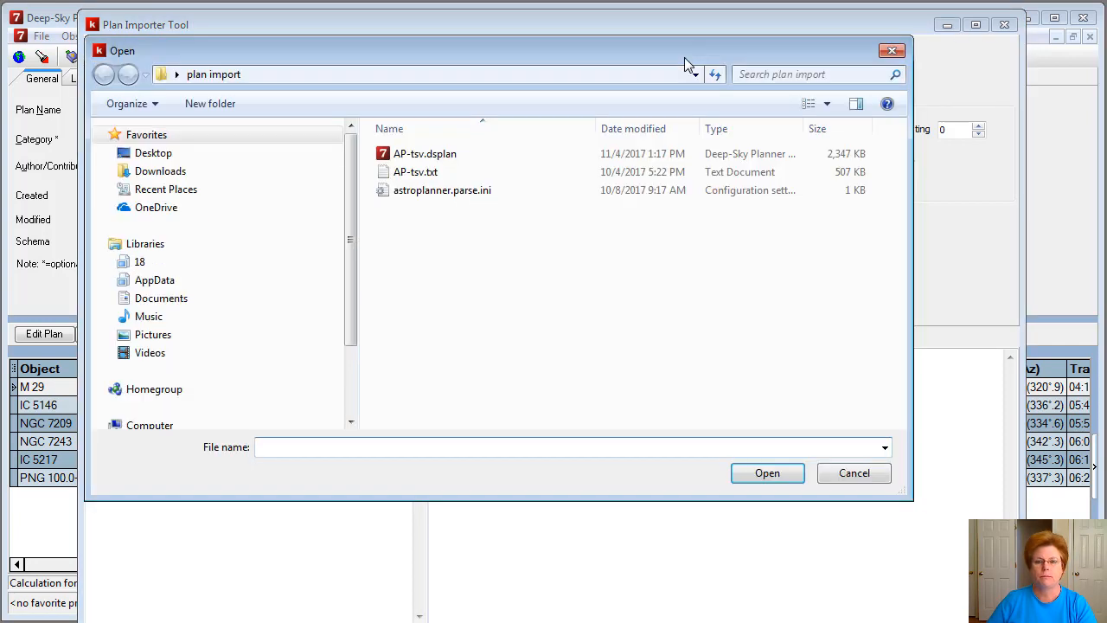
{"action": "left_click", "coordinate": [416, 175]}
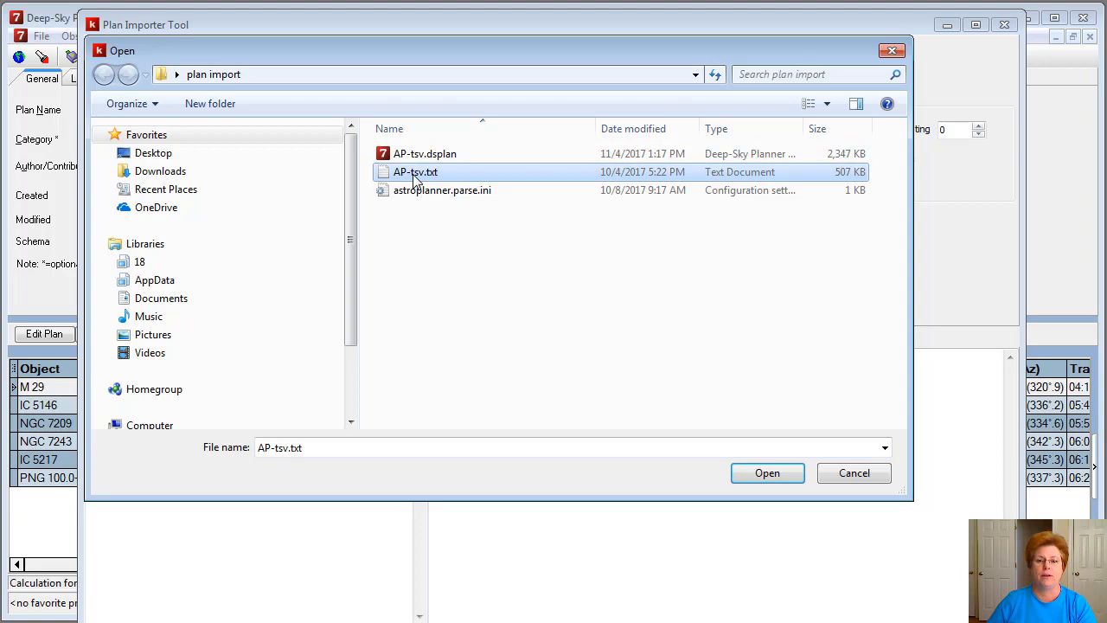
{"action": "left_click", "coordinate": [796, 480]}
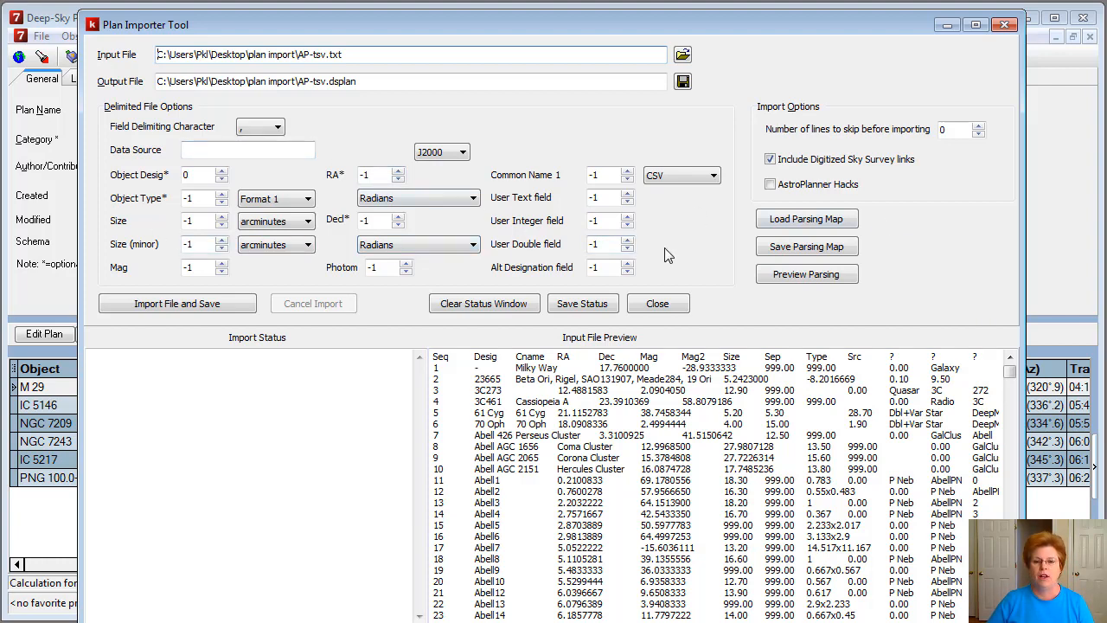
Step: Load the parsing map astroplanner.parse.ini to fill in the delimited file options
{"action": "left_click", "coordinate": [849, 223]}
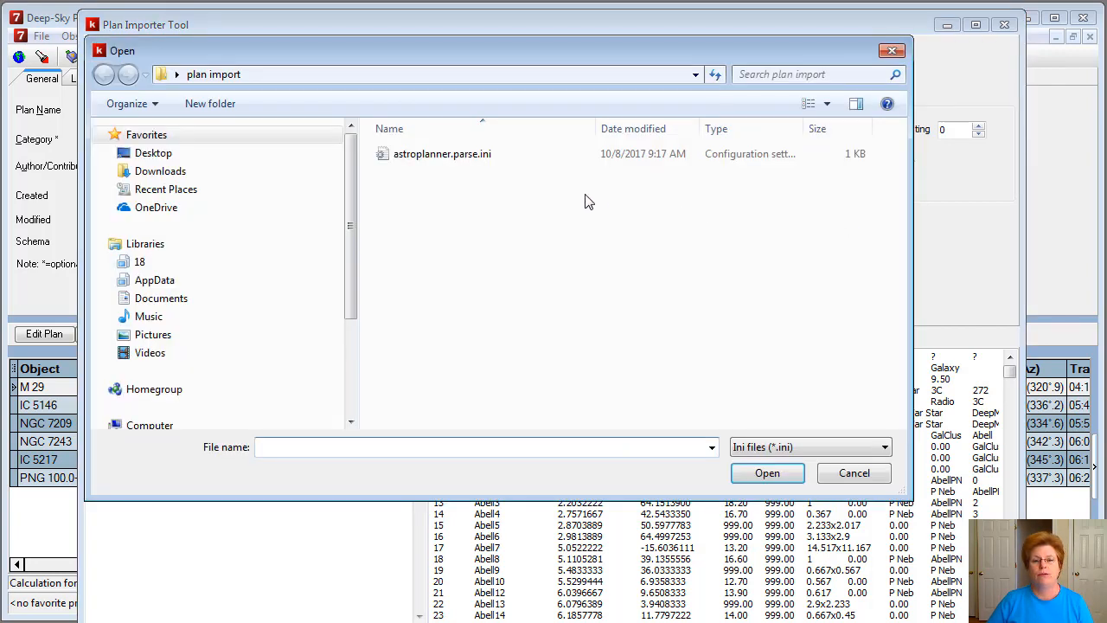
{"action": "left_click", "coordinate": [444, 157]}
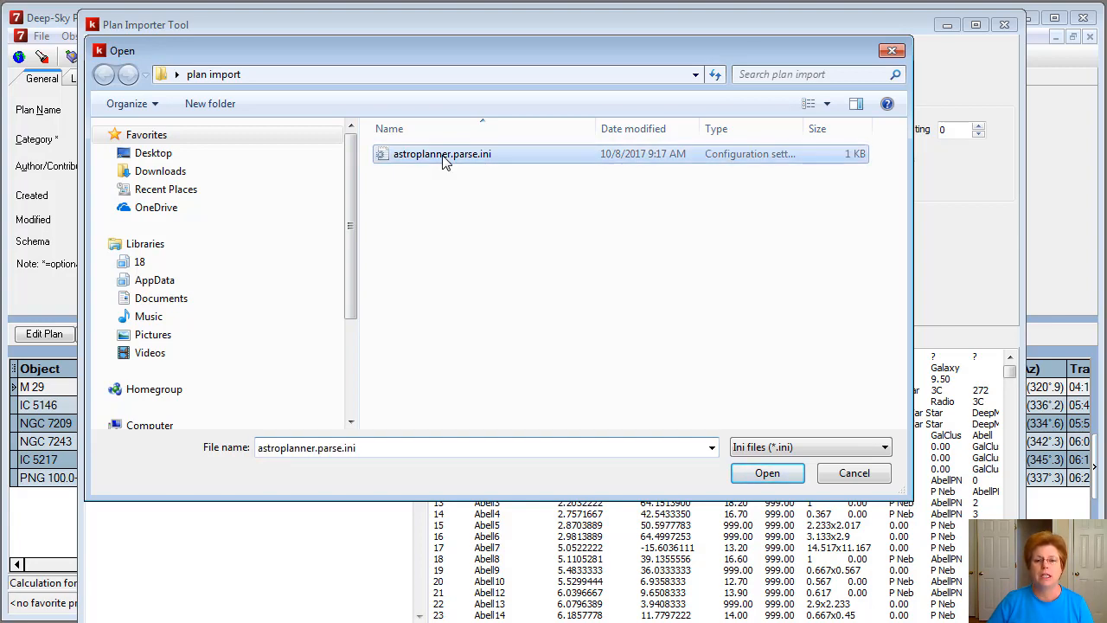
{"action": "left_click", "coordinate": [767, 473]}
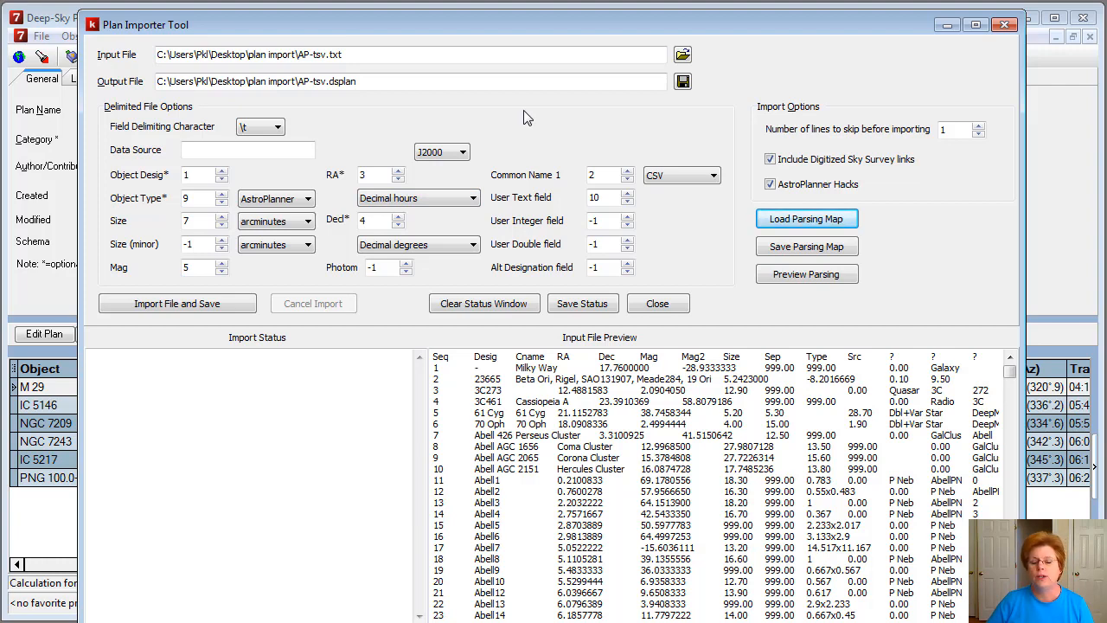
Step: Import and save the AP-tsv plan, and highlight the added-objects total and the blank object type entry in the import status
{"action": "left_click", "coordinate": [148, 306]}
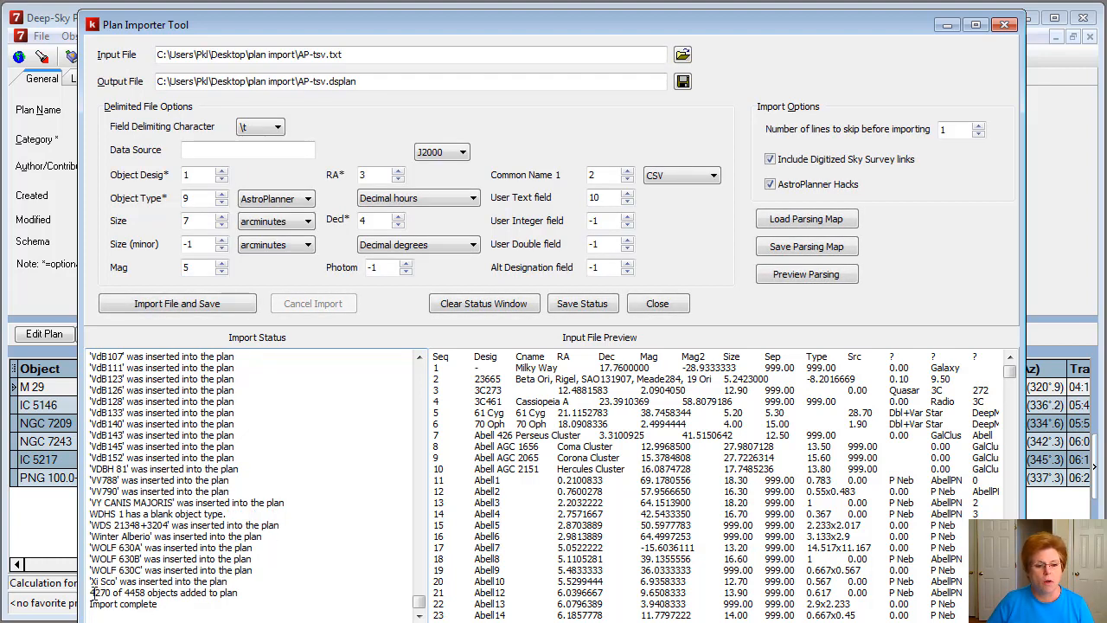
{"action": "left_click_drag", "start_coordinate": [90, 594], "coordinate": [154, 594]}
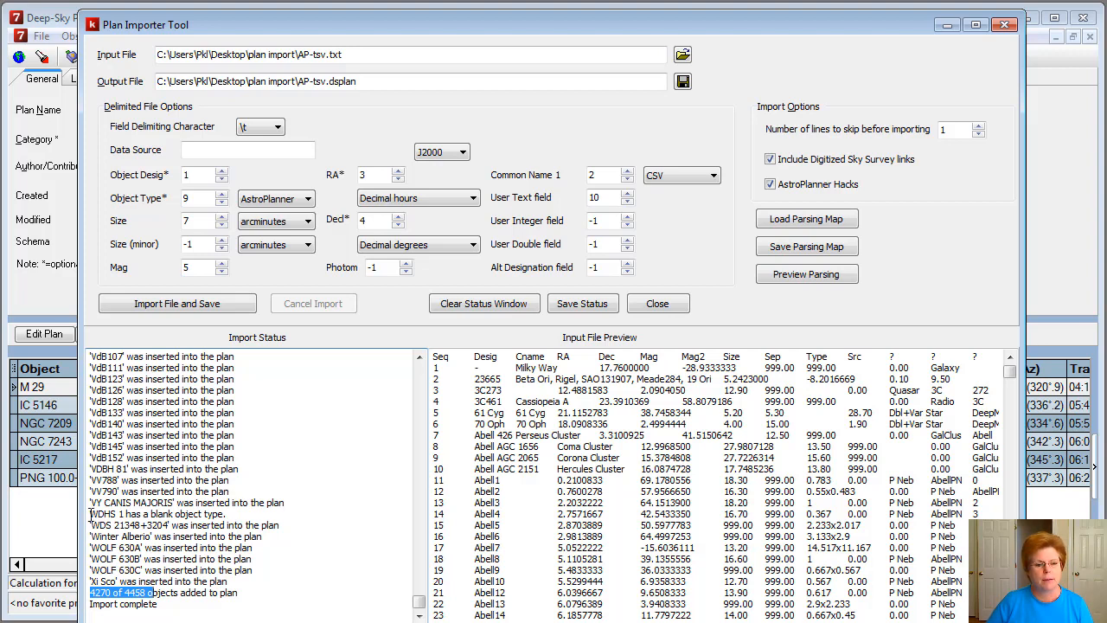
{"action": "left_click_drag", "start_coordinate": [89, 514], "coordinate": [230, 514]}
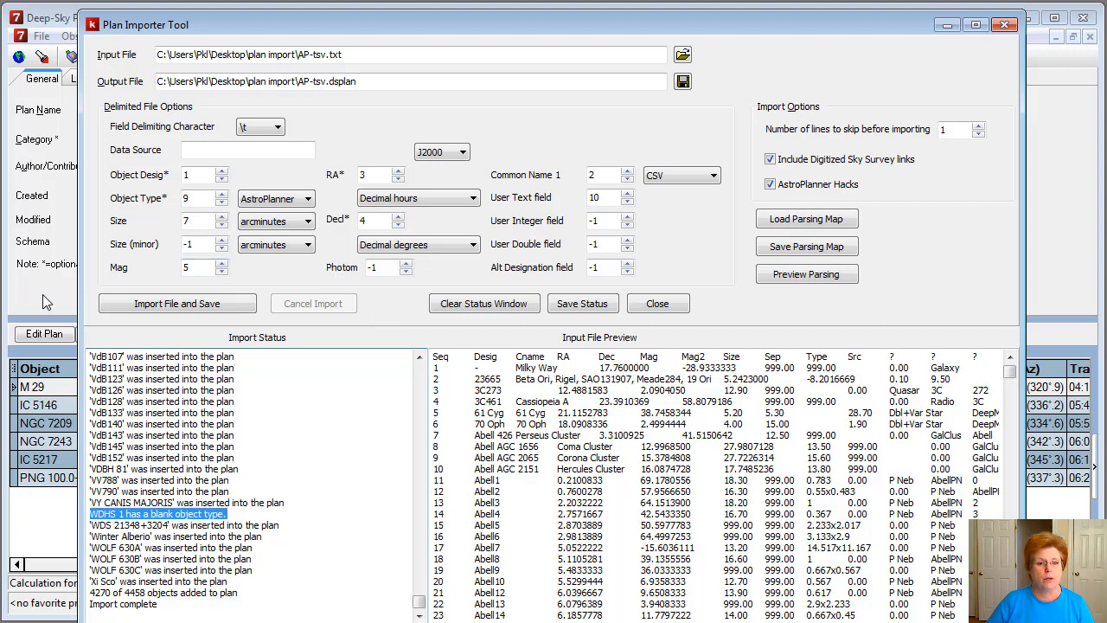
Step: Switch back to the mylist observing plan in Deep-Sky Planner
{"action": "key", "text": "Escape"}
{"action": "left_click", "coordinate": [42, 36]}
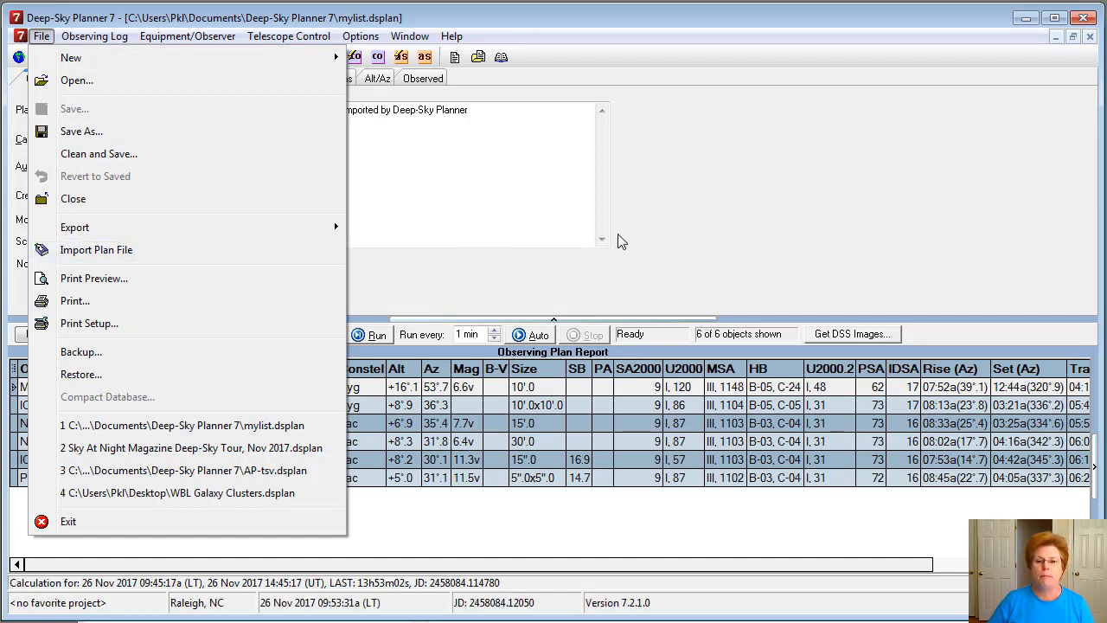
{"action": "left_click", "coordinate": [856, 190]}
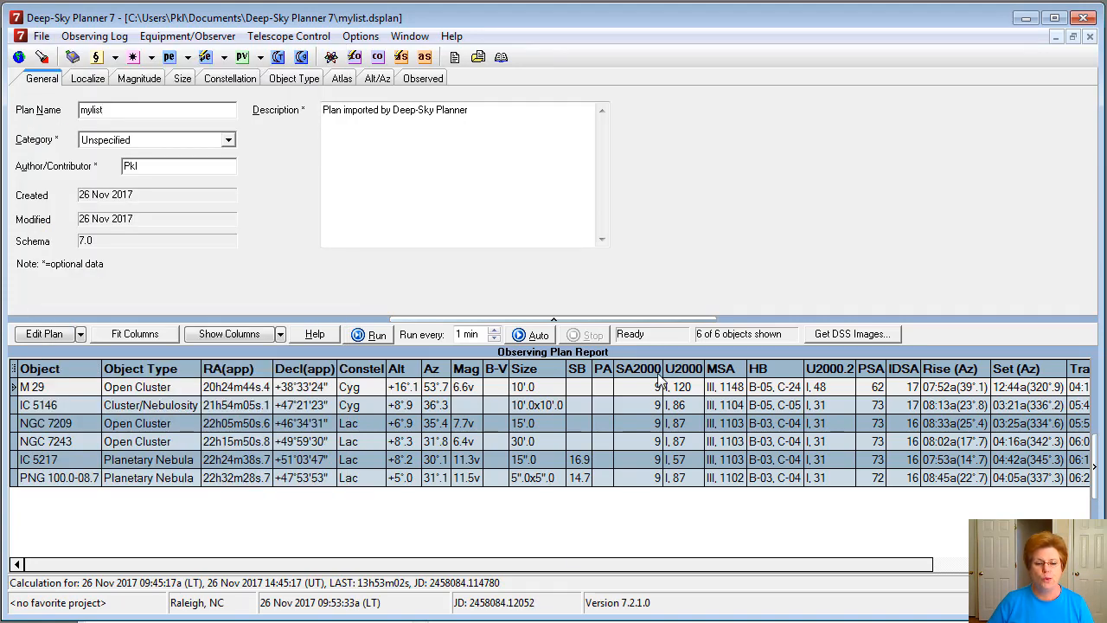